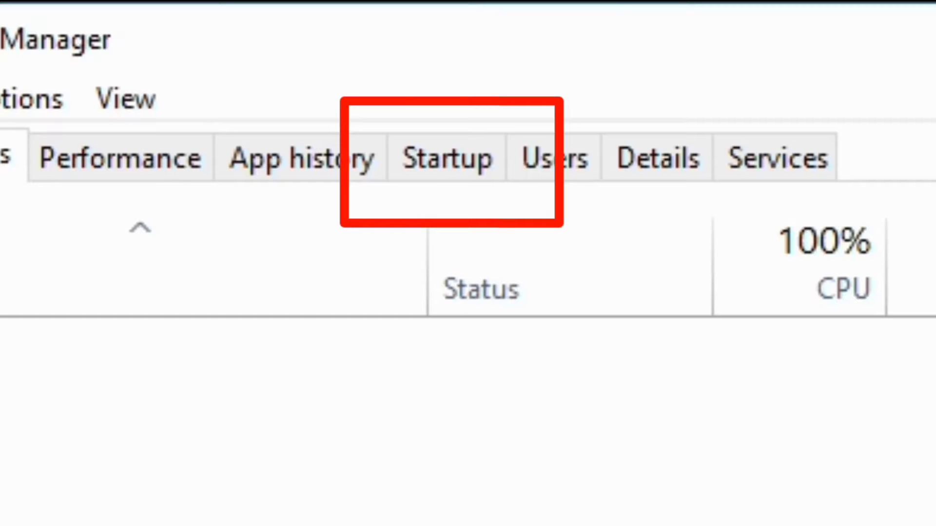
Step: Examine the startup programs along with their status and startup impact
left_click(433, 169)
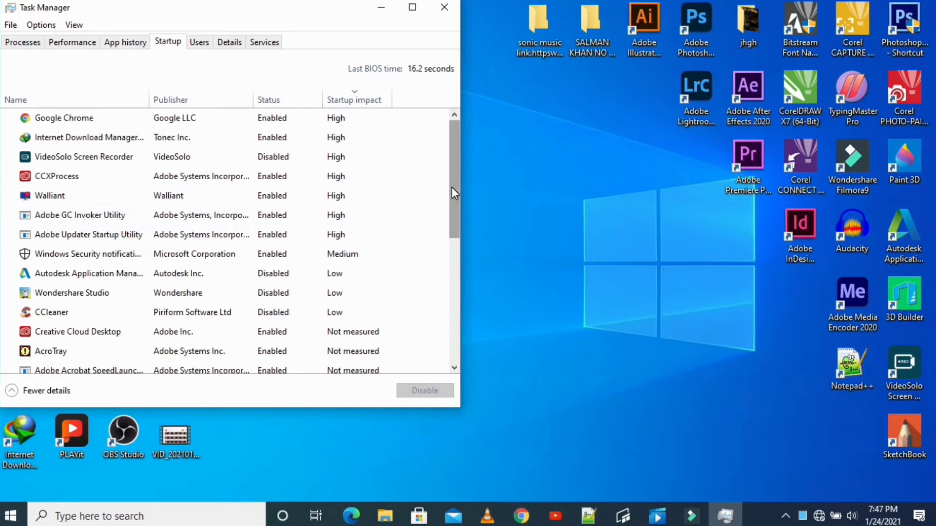
left_click_drag(452, 197, 441, 147)
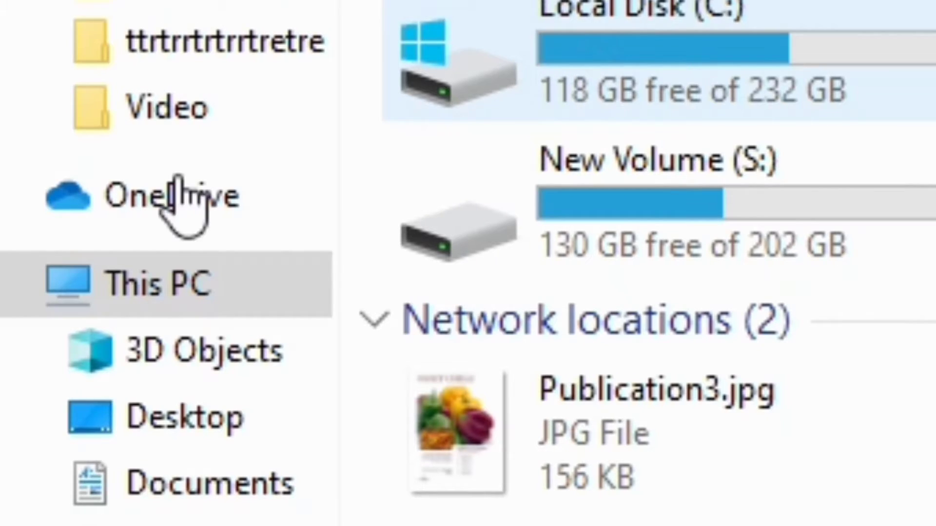
Step: Open the properties of This PC in File Explorer and bring up the advanced system settings
left_click(180, 293)
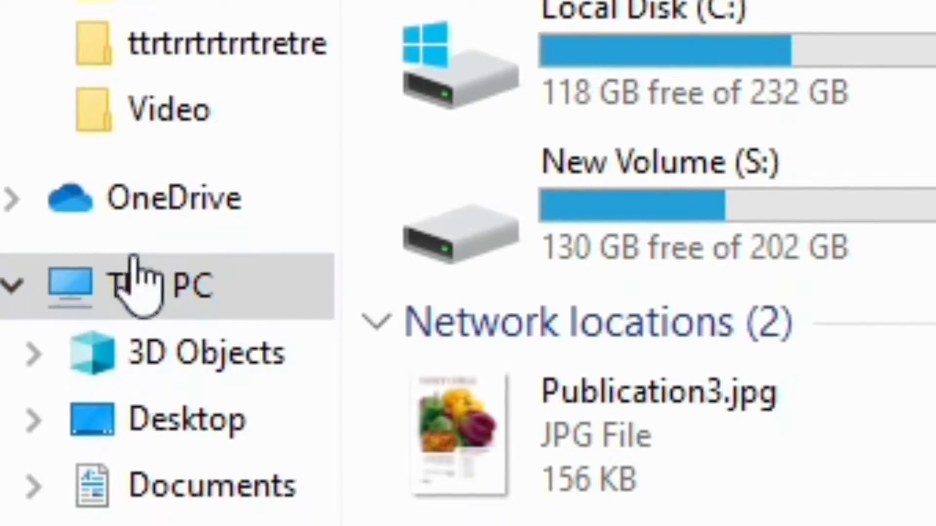
right_click(134, 275)
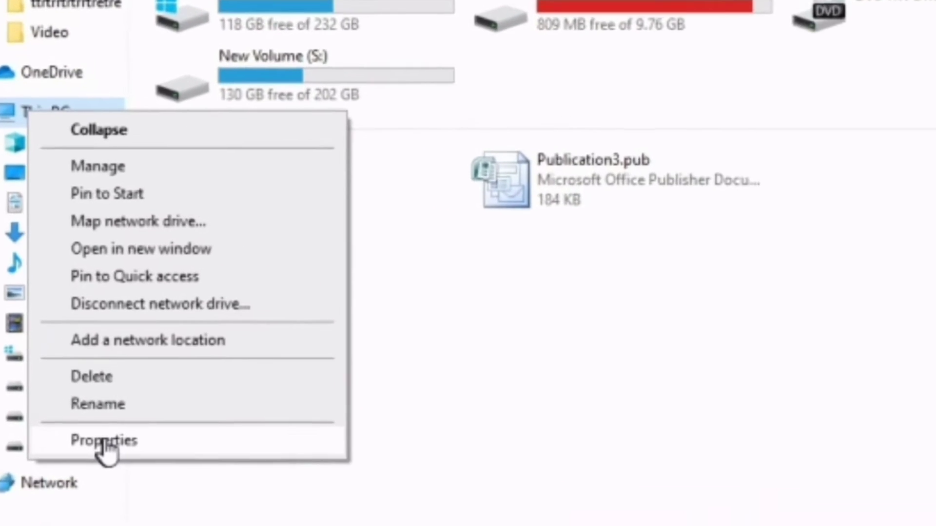
left_click(81, 440)
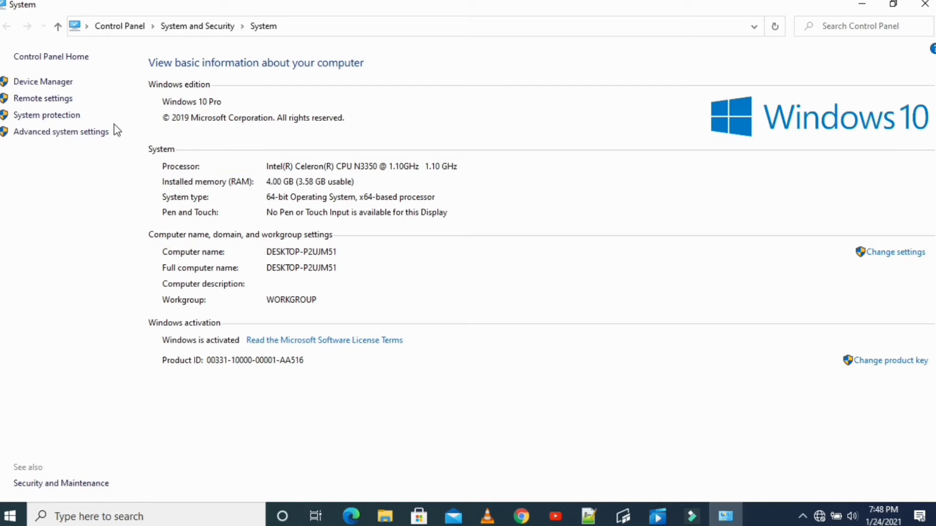
left_click(81, 137)
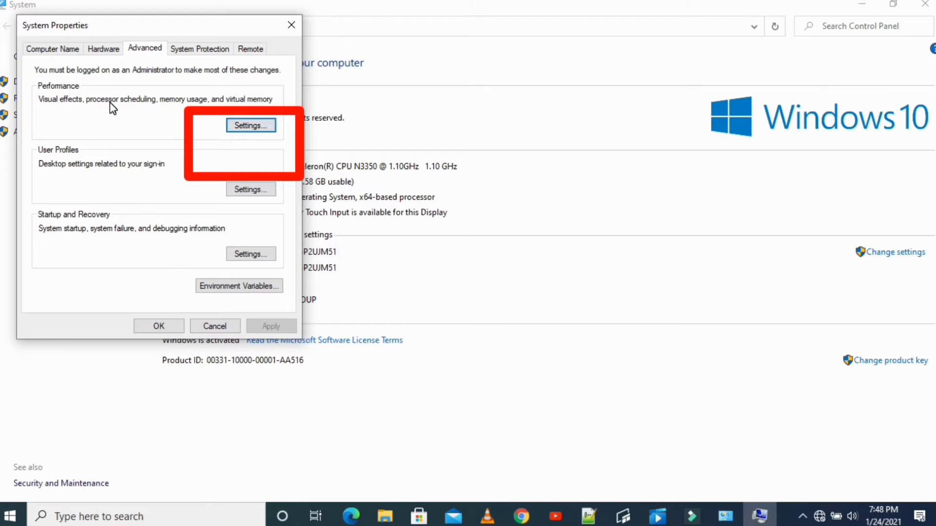
Step: Set the Windows performance visual effects to "Adjust for best appearance" and confirm
left_click(258, 126)
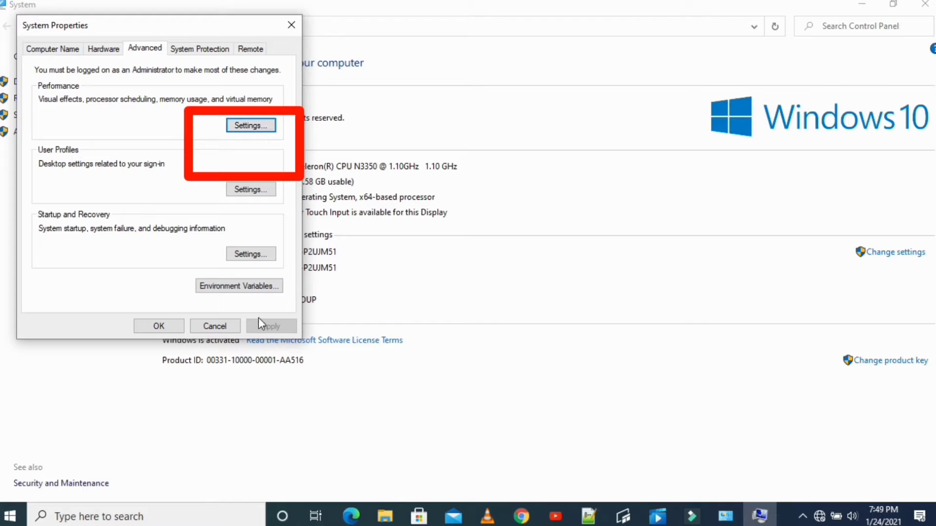
left_click(259, 128)
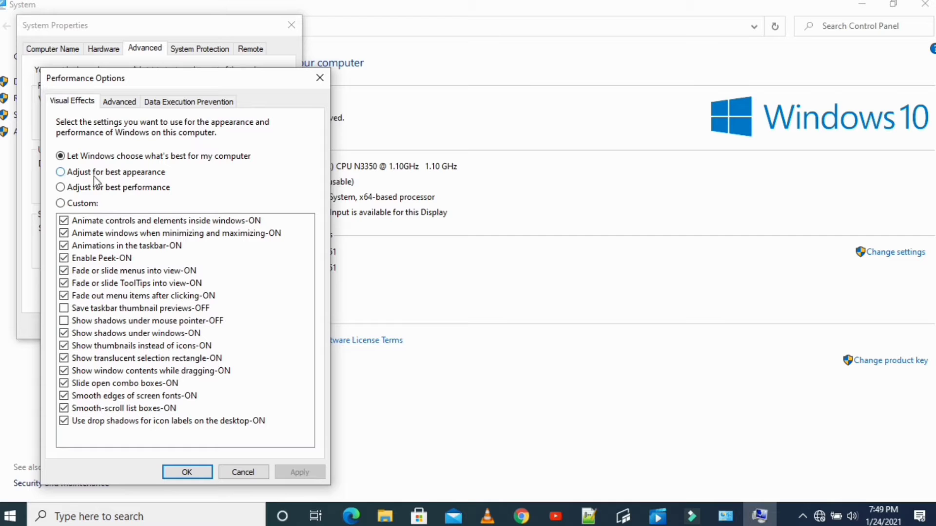
left_click(61, 174)
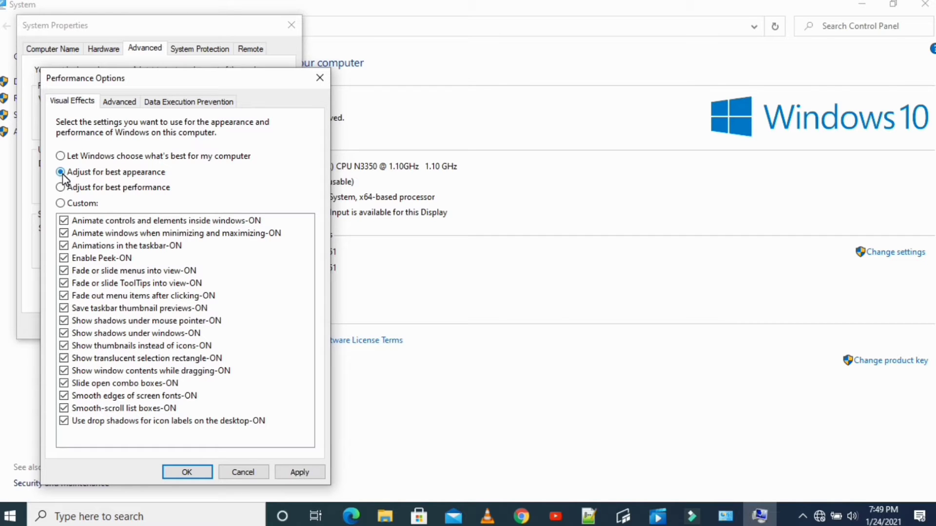
left_click(187, 472)
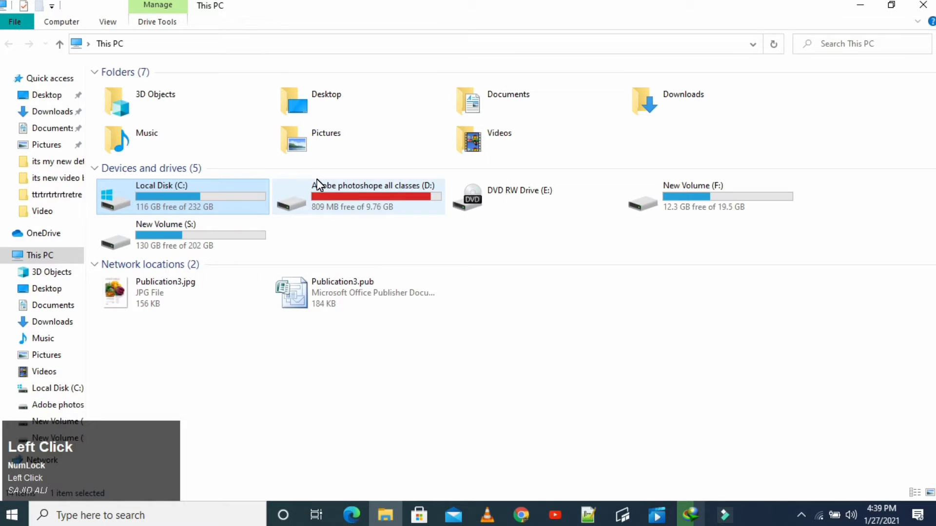
Step: Start Disk Cleanup for Local Disk (C:) from the drive's properties
right_click(232, 199)
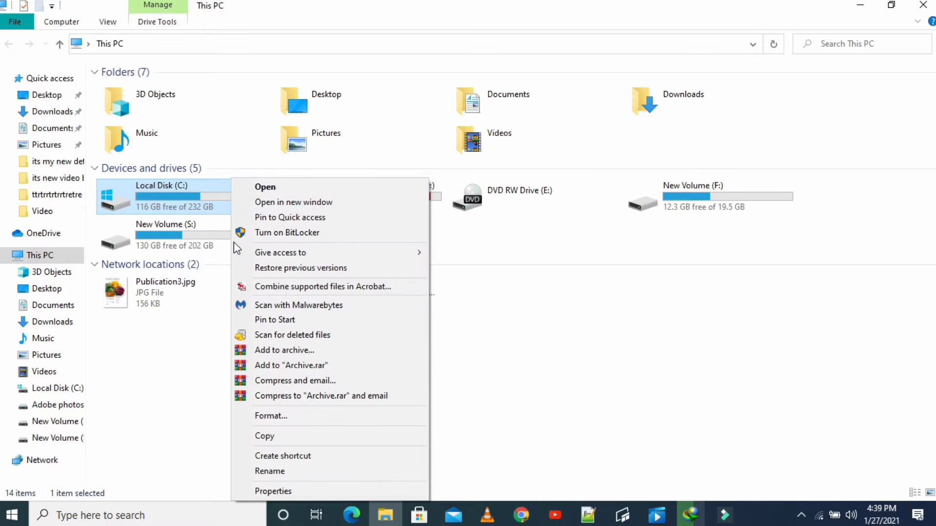
left_click(301, 491)
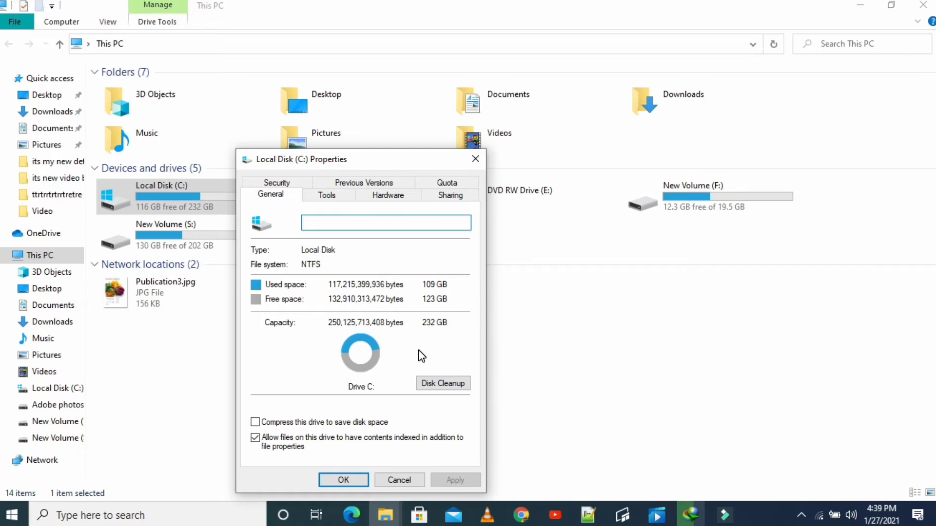
left_click(445, 384)
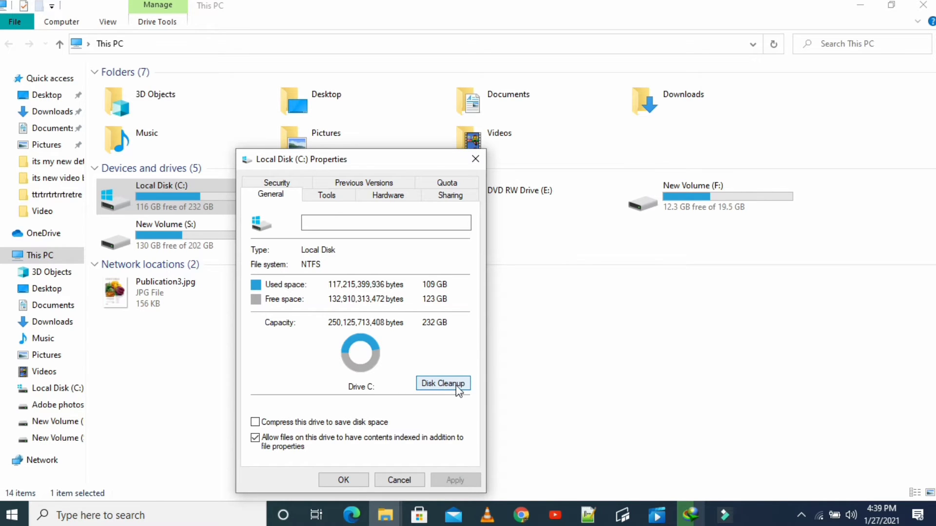
left_click(456, 384)
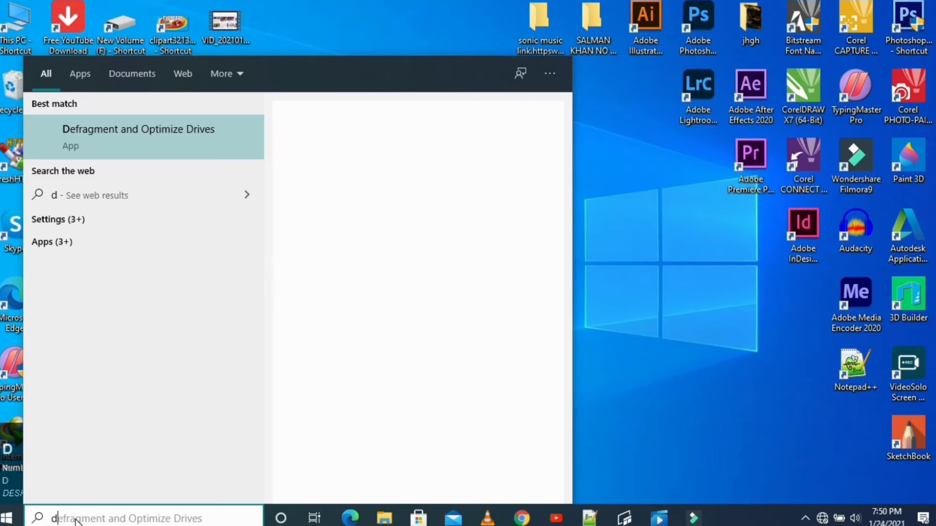
Step: Find and open Defragment and Optimize Drives, and start optimizing the C: drive
type("e")
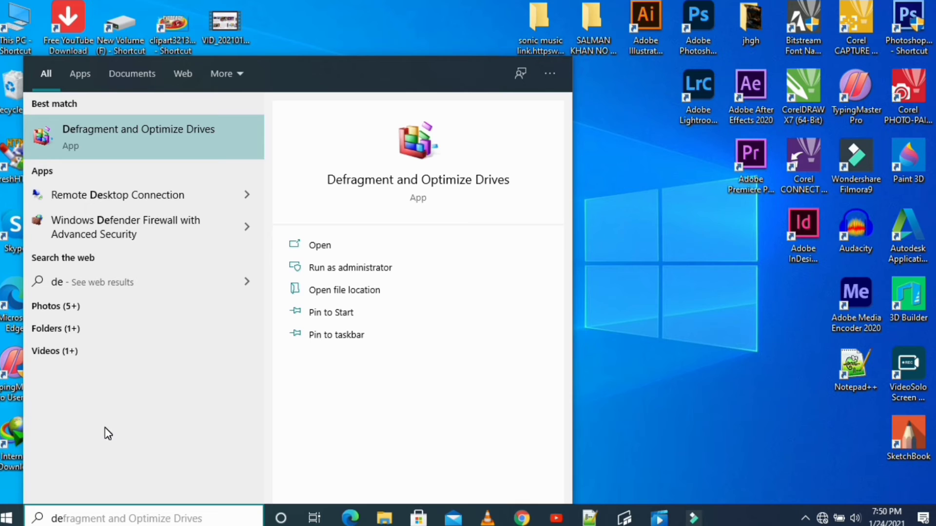
type("f")
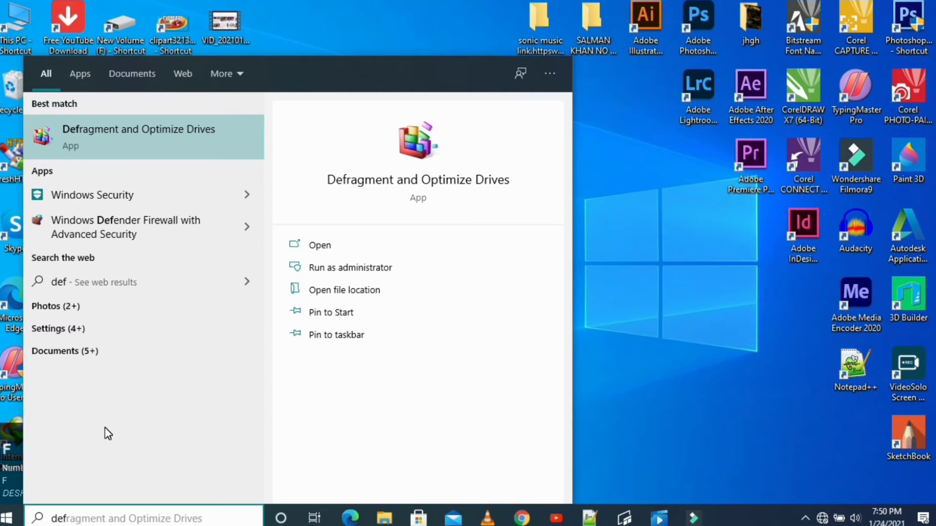
type("rag")
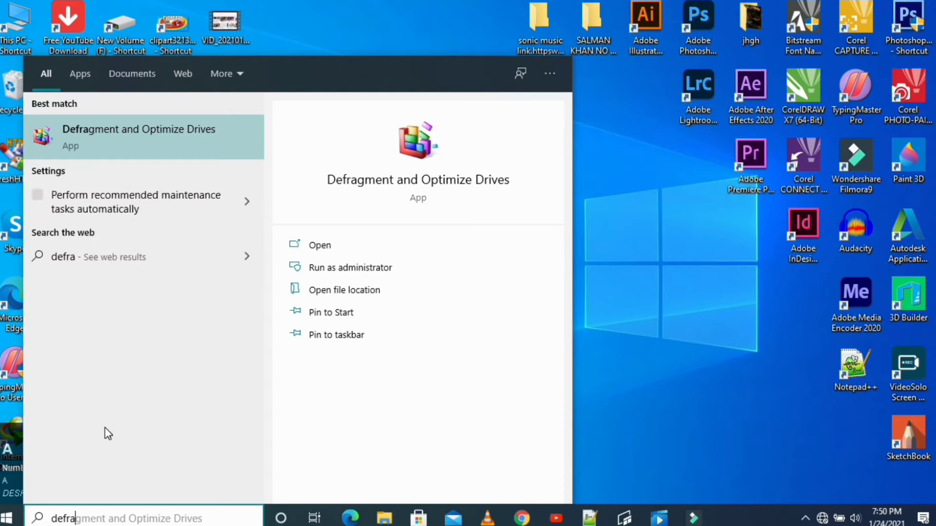
left_click(179, 137)
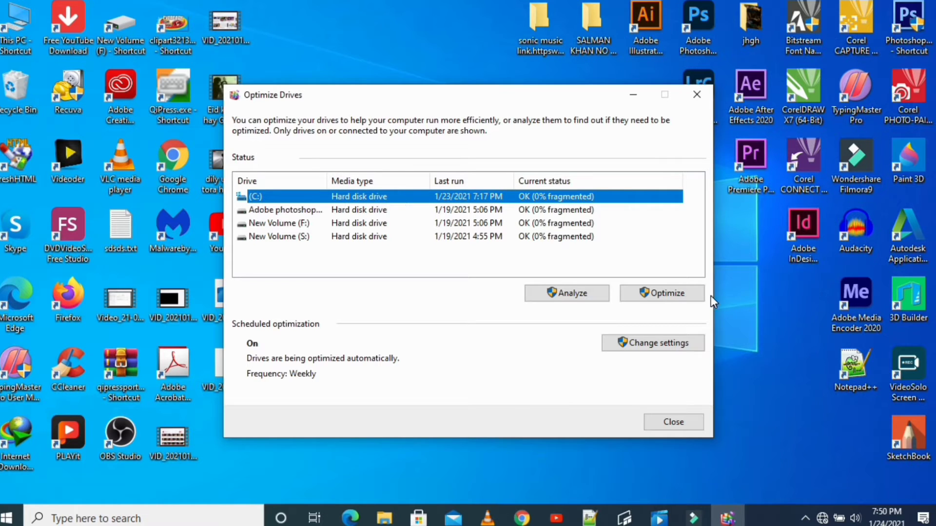
left_click(680, 297)
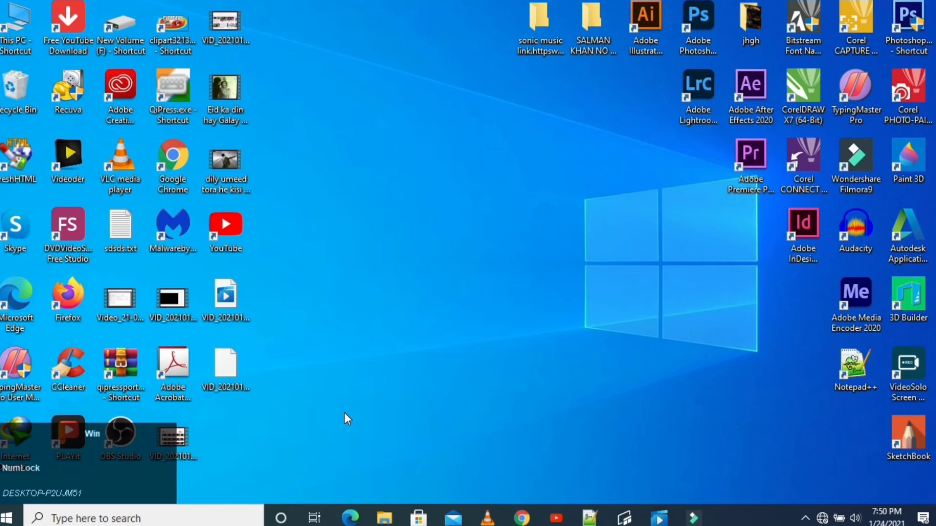
Step: Open the user's temporary files folder by running %temp%
key("super+r")
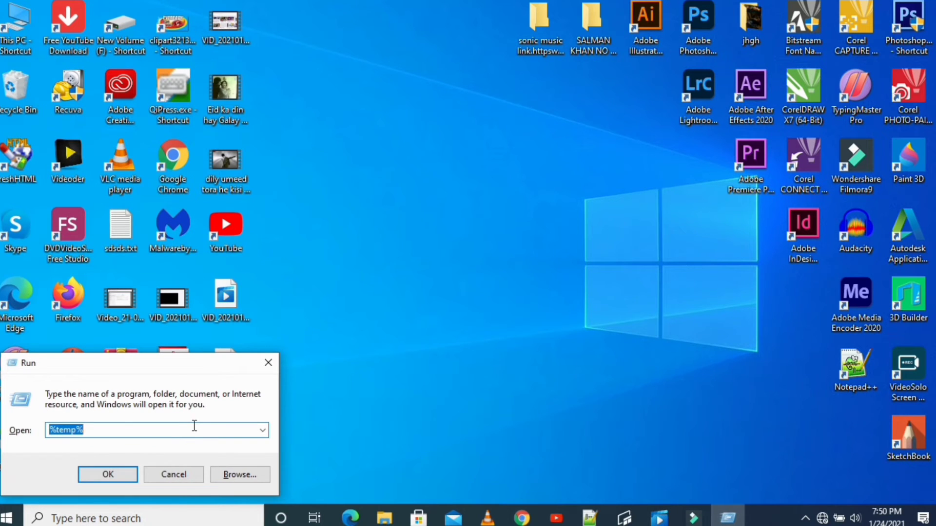
left_click(178, 431)
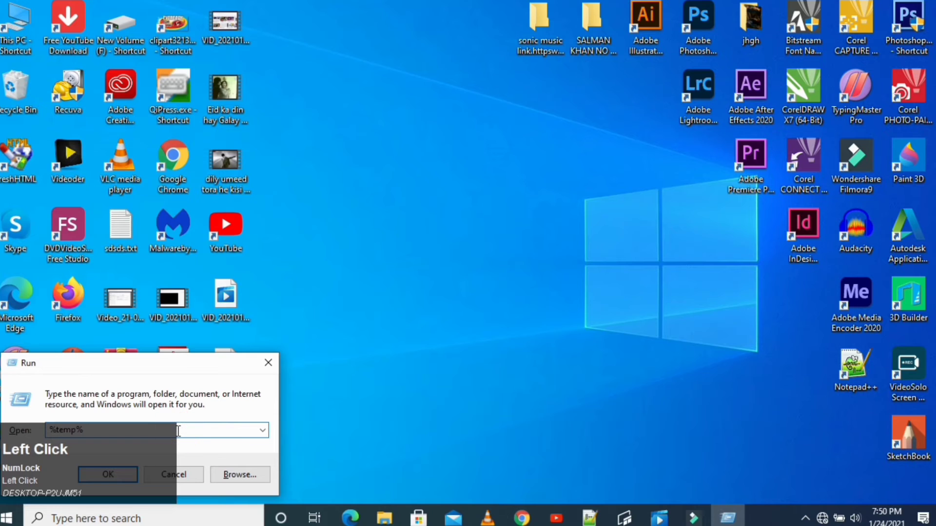
key("BackSpace")
key("BackSpace")
key("BackSpace")
key("BackSpace")
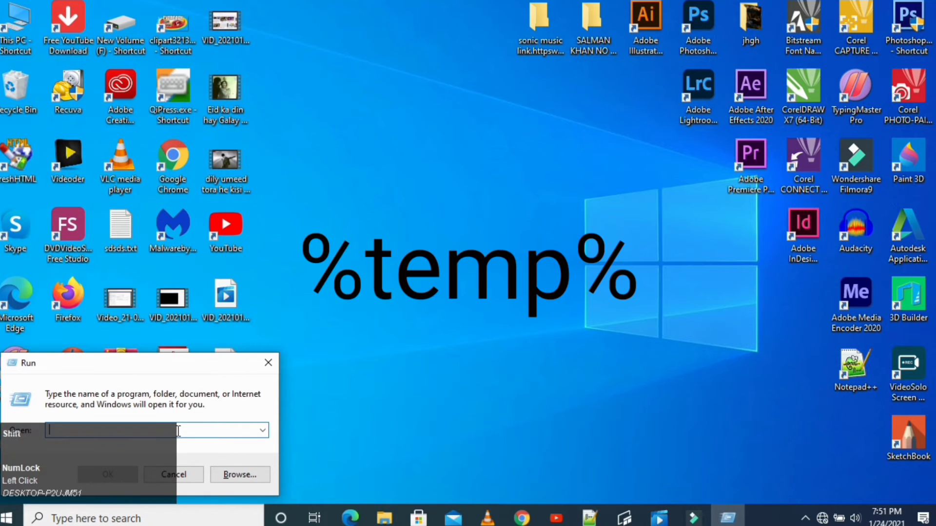
type("%")
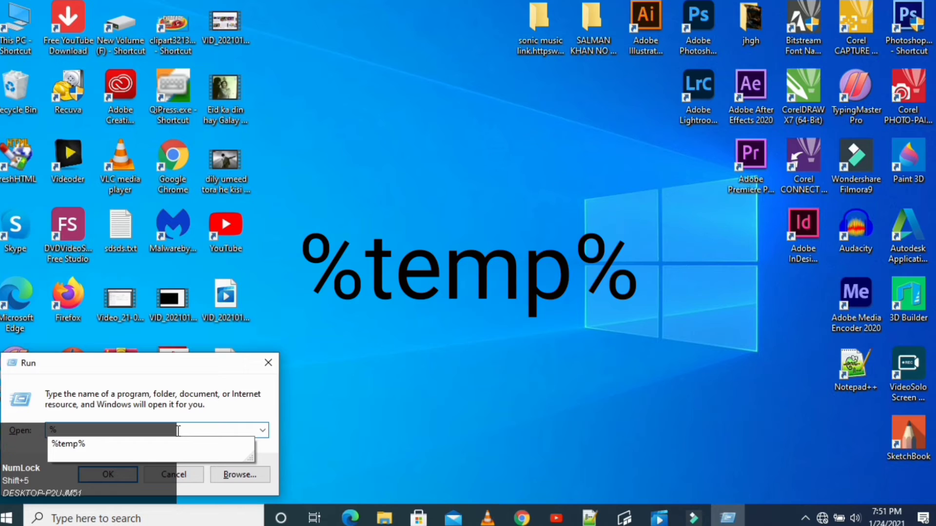
type("temp")
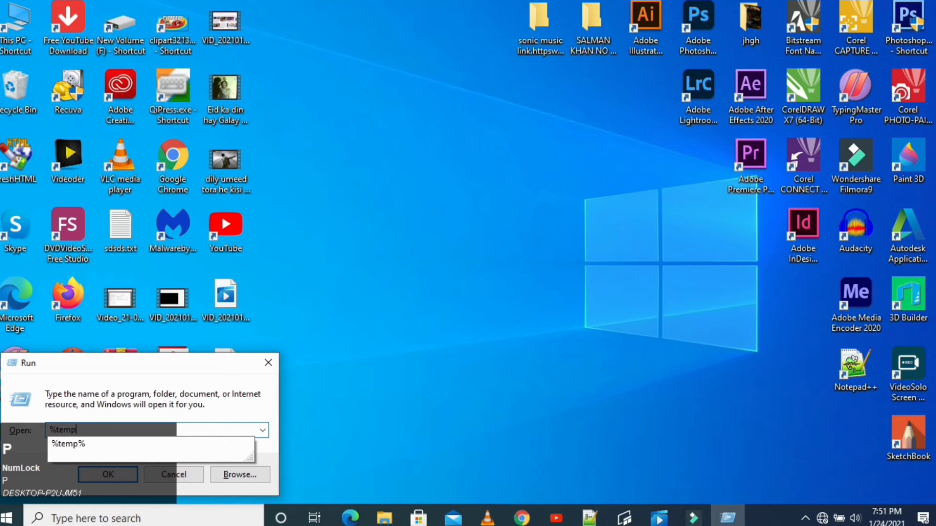
type("%")
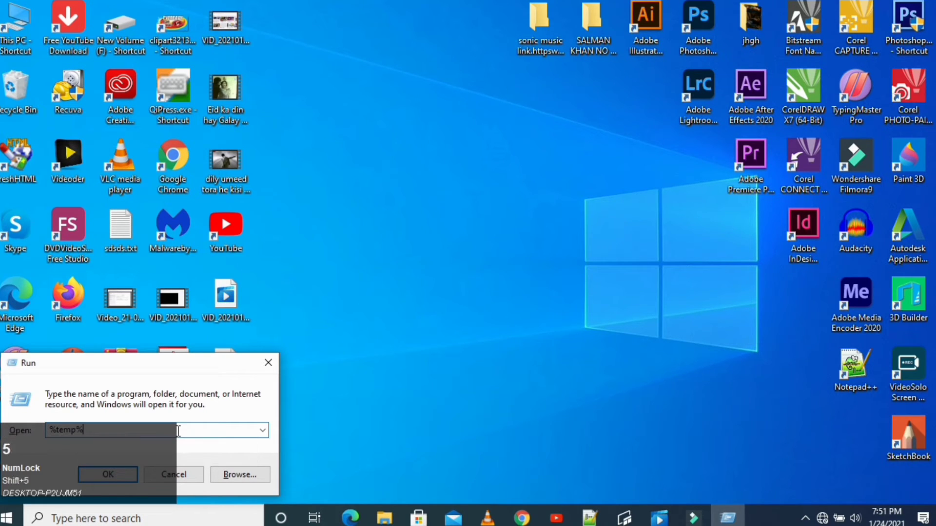
left_click(115, 480)
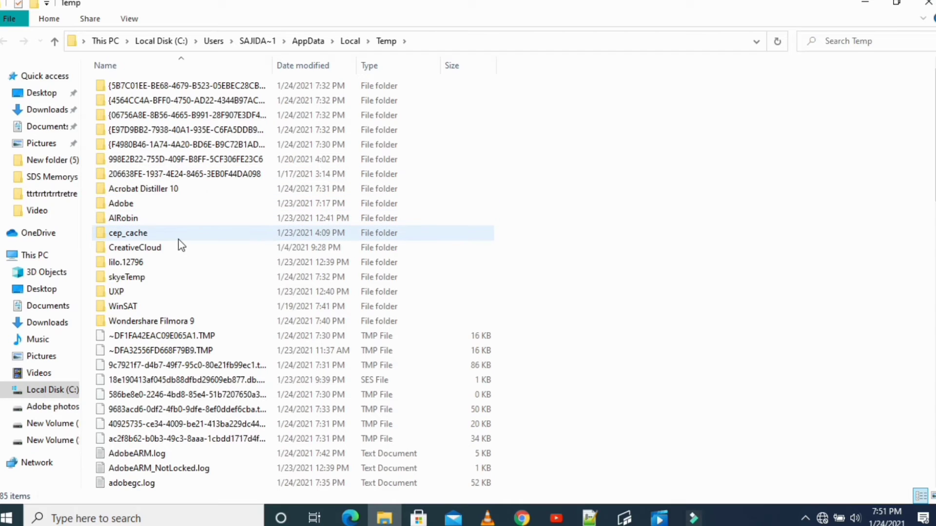
Step: Delete all files and folders in the user's Temp folder
key("ctrl")
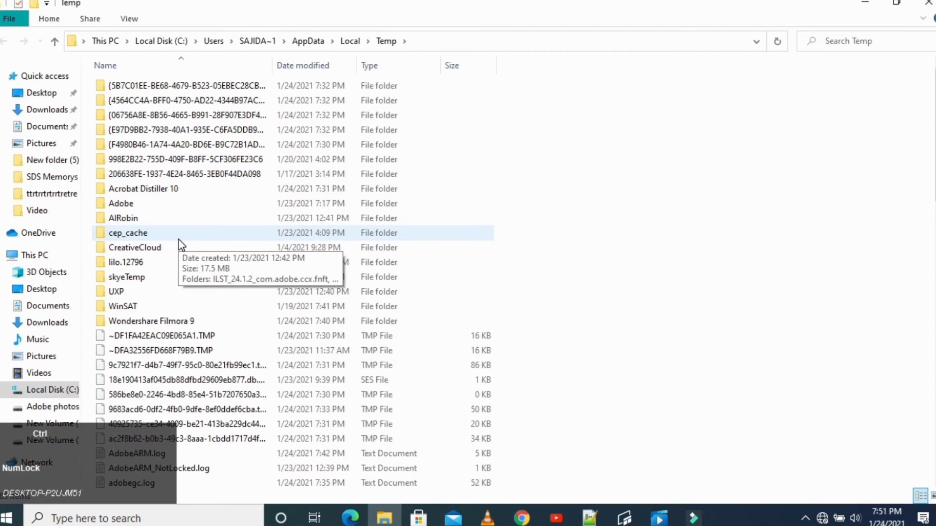
key("ctrl+a")
right_click(179, 240)
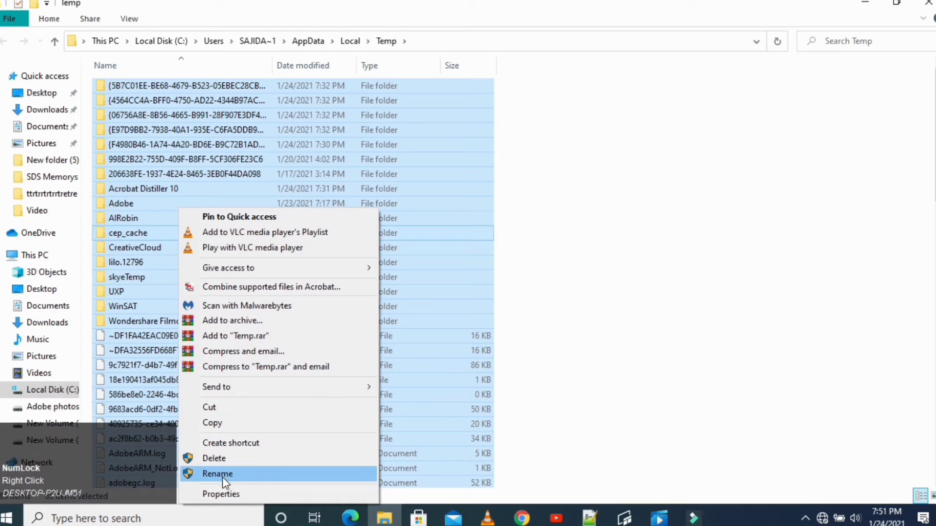
left_click(226, 460)
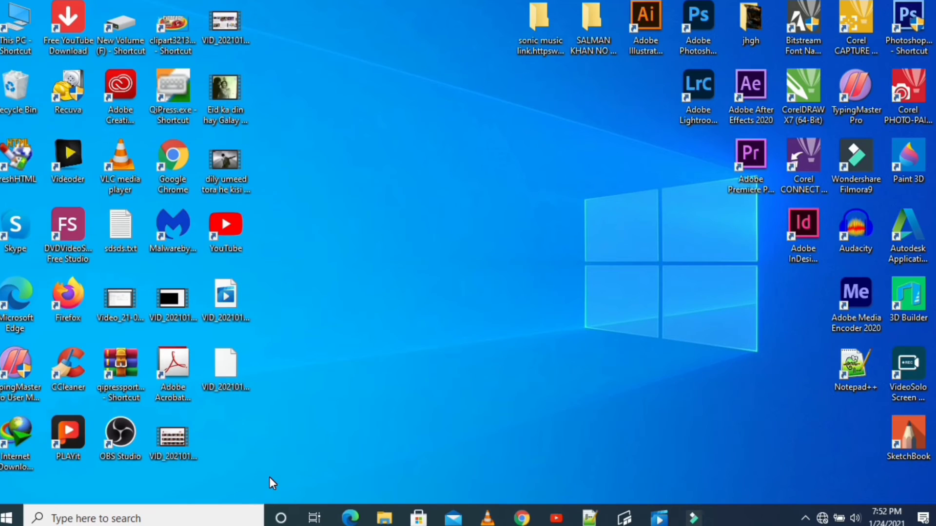
Step: Open the Windows Temp folder by running temp
left_click(269, 478)
key("super+r")
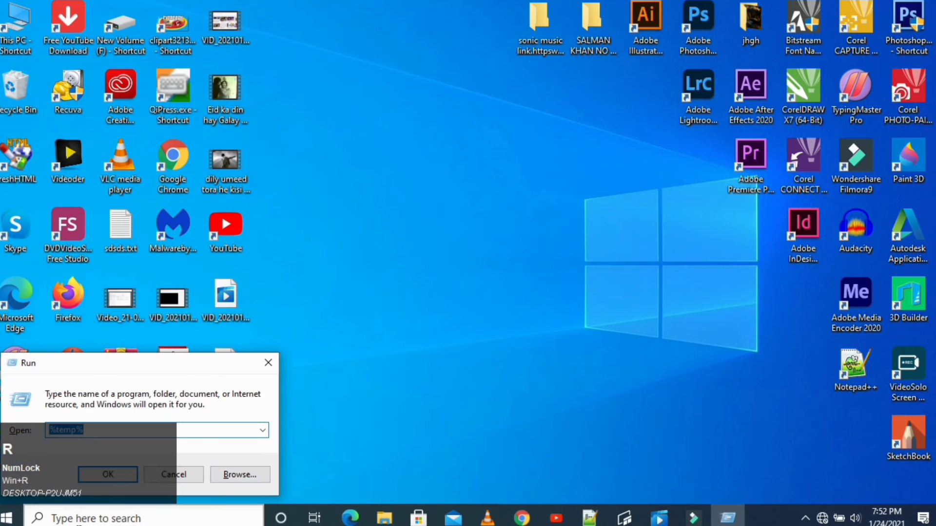
left_click_drag(204, 370, 399, 343)
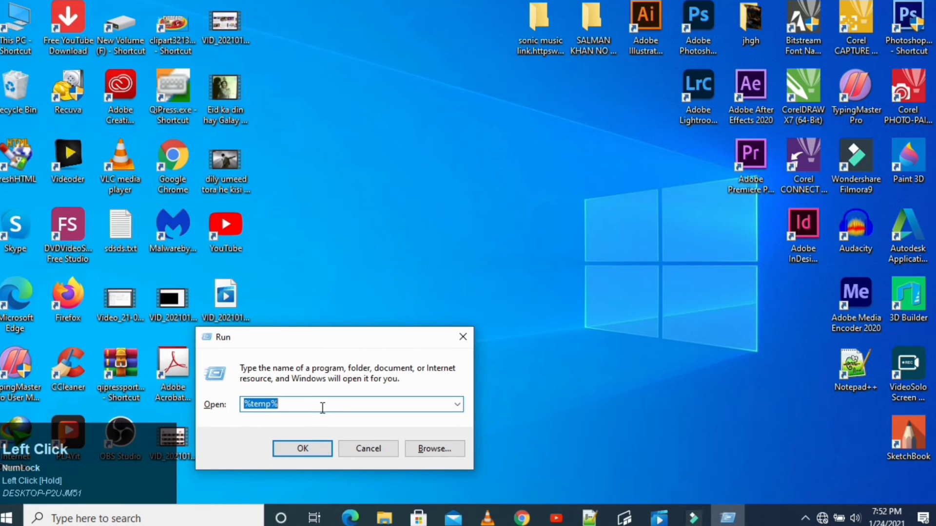
left_click_drag(322, 405, 222, 403)
key("BackSpace")
type("tem")
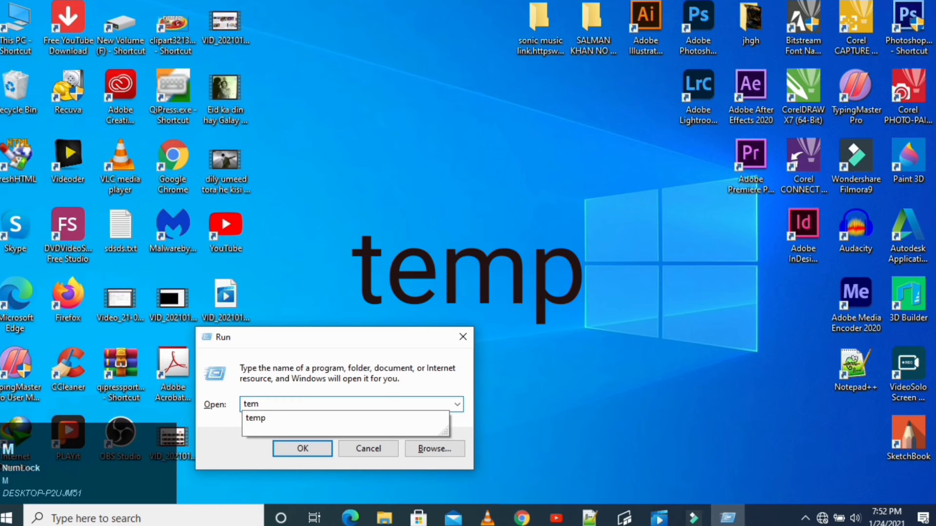
type("p")
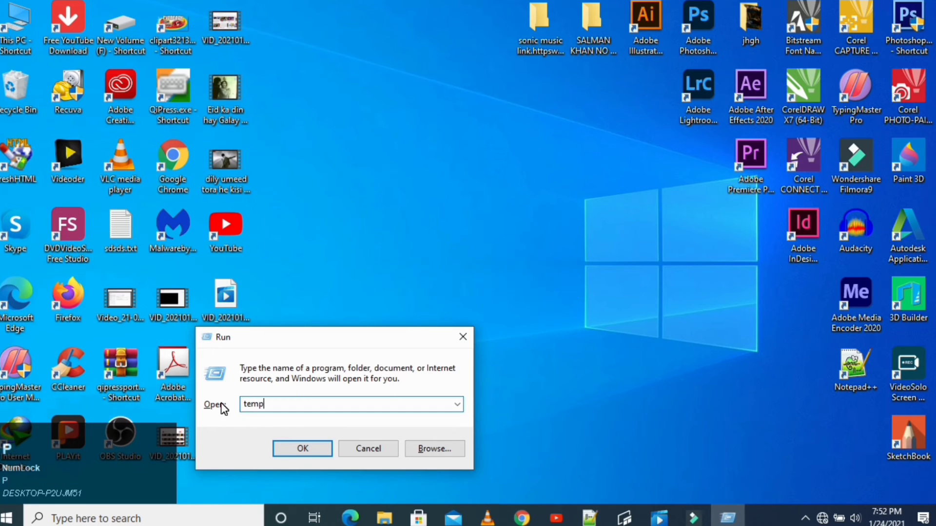
left_click(321, 449)
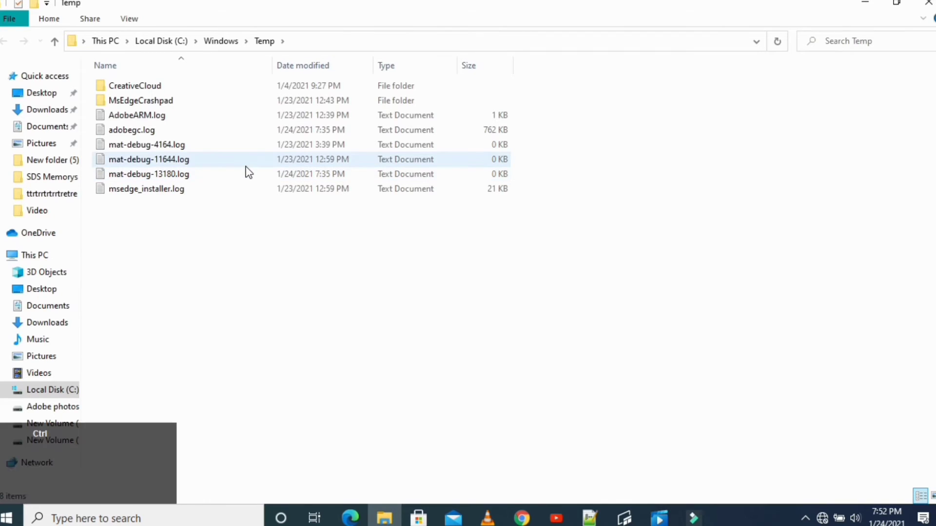
Step: Delete all files and folders in the Windows Temp folder
key("ctrl+a")
right_click(234, 140)
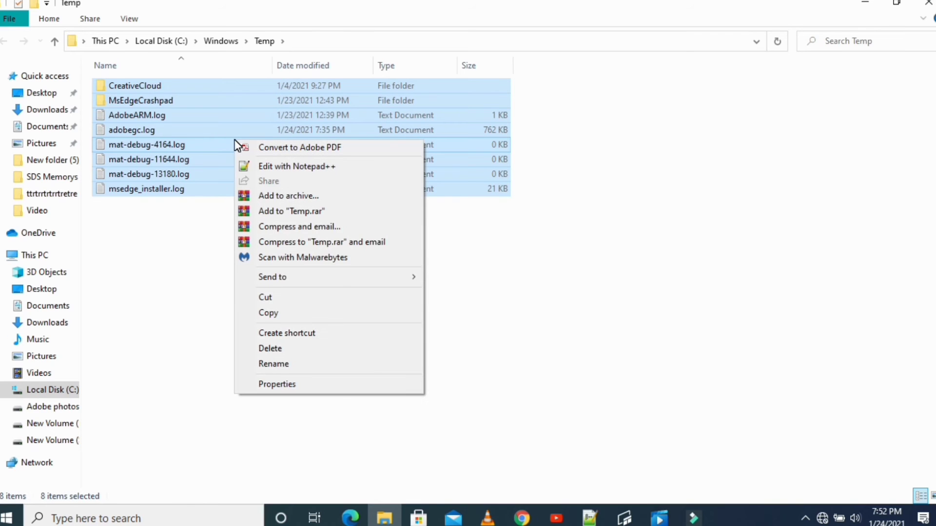
left_click(286, 349)
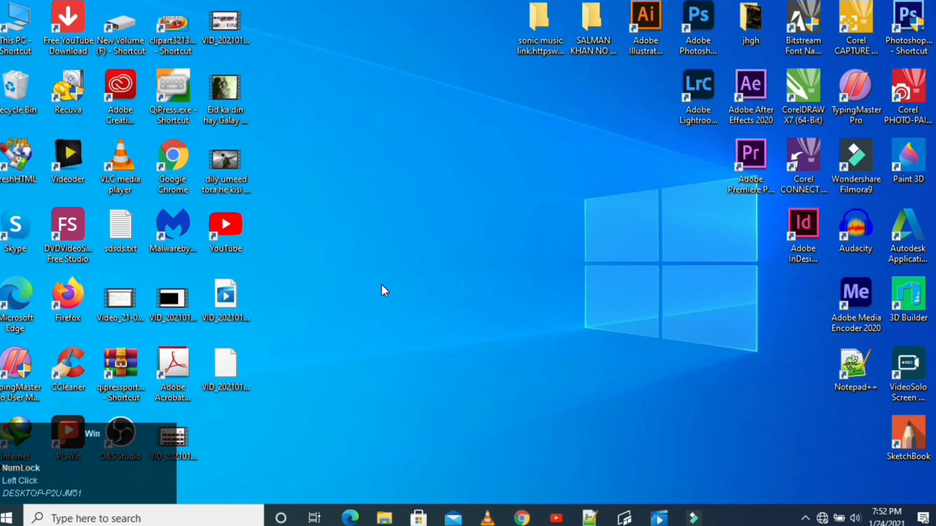
Step: Open the Windows Prefetch folder by running prefetch
key("super+r")
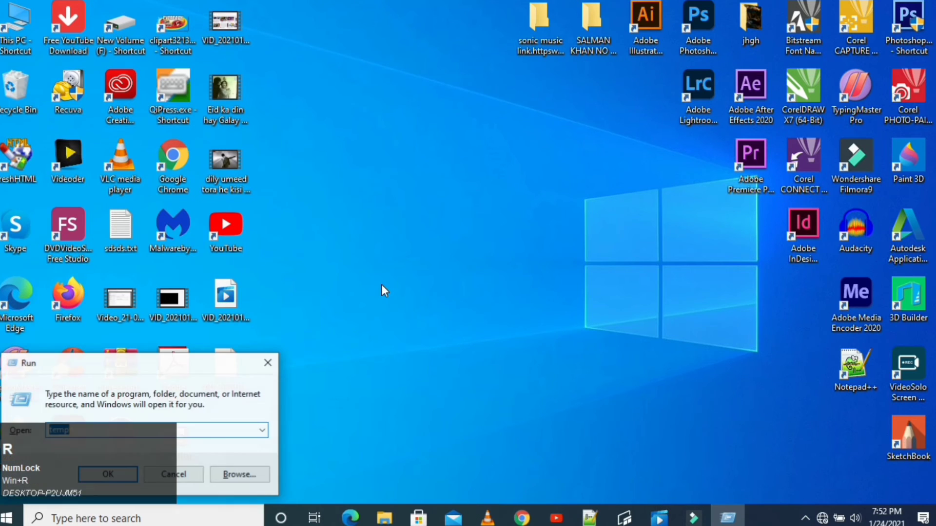
left_click(164, 369)
left_click_drag(164, 369, 556, 268)
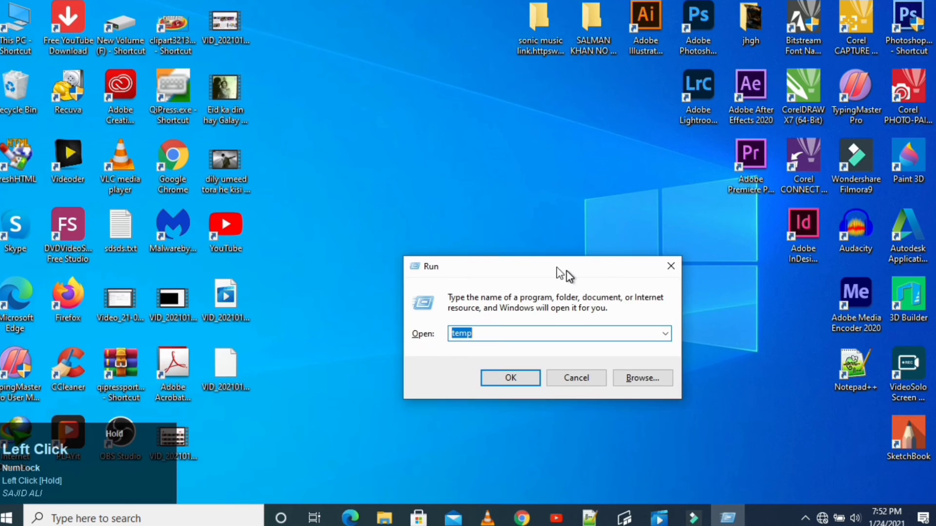
key("BackSpace")
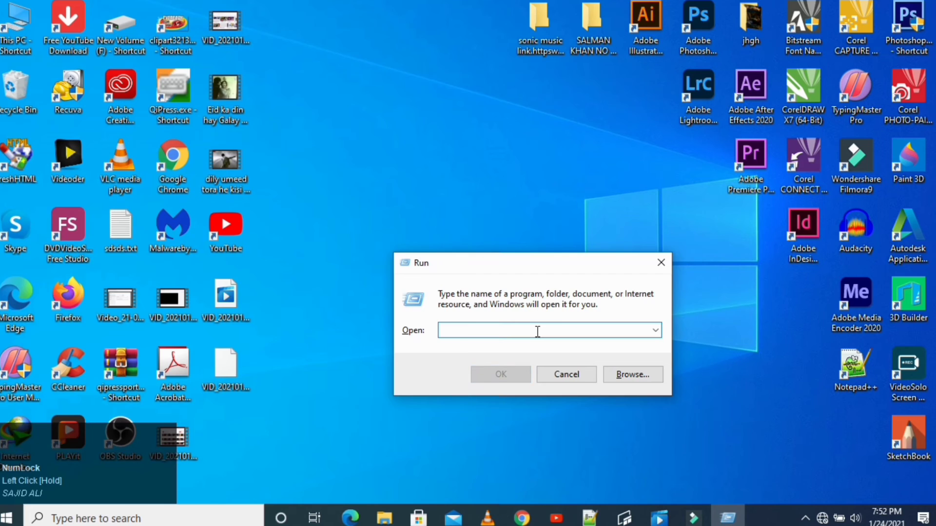
key("Num_Lock")
type("pref")
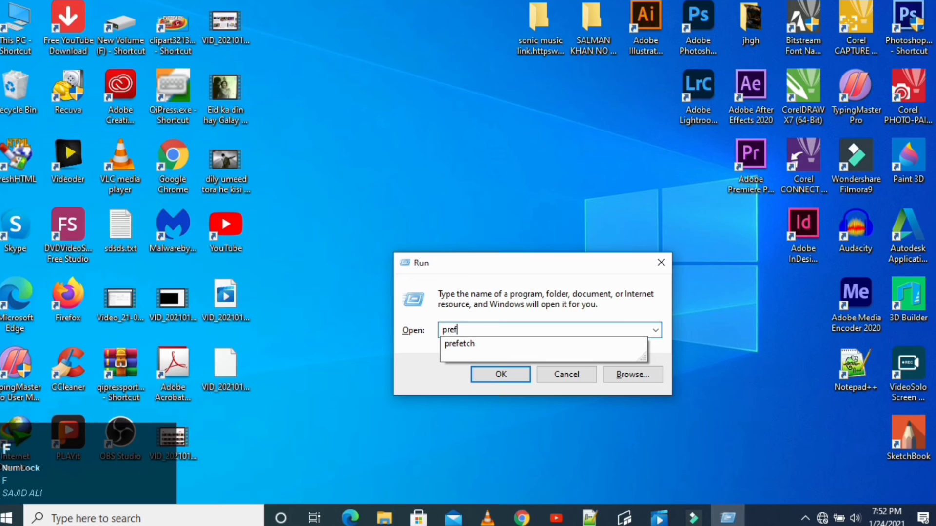
left_click(487, 343)
left_click(497, 375)
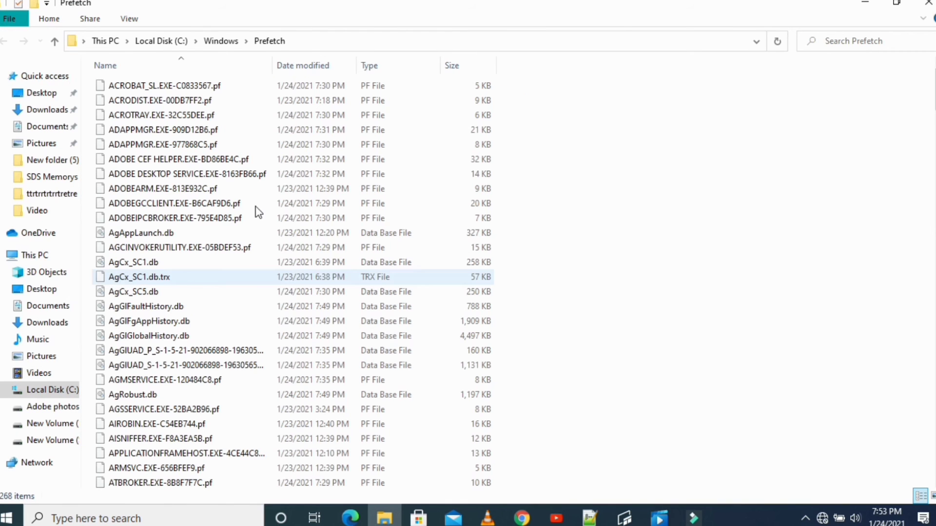
Step: Delete all files in the Windows Prefetch folder
left_click(259, 263, "ctrl")
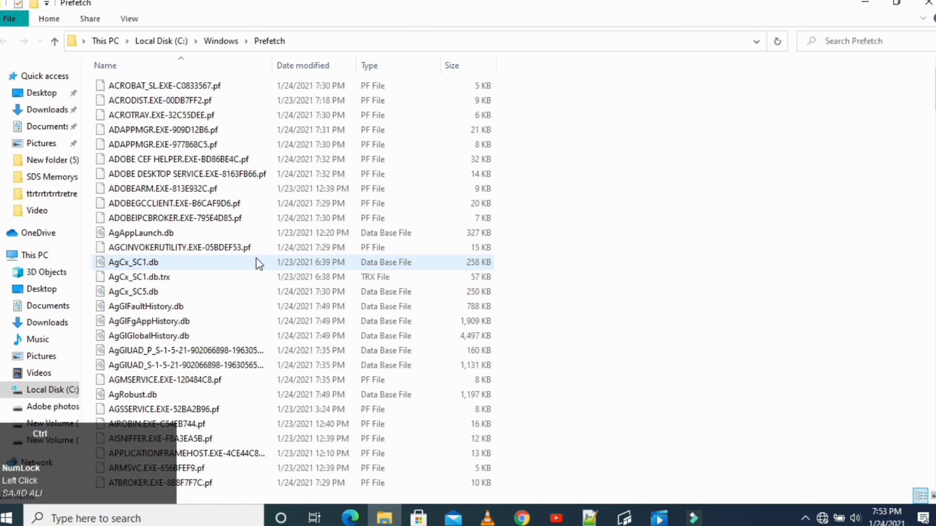
key("ctrl+a")
right_click(252, 224)
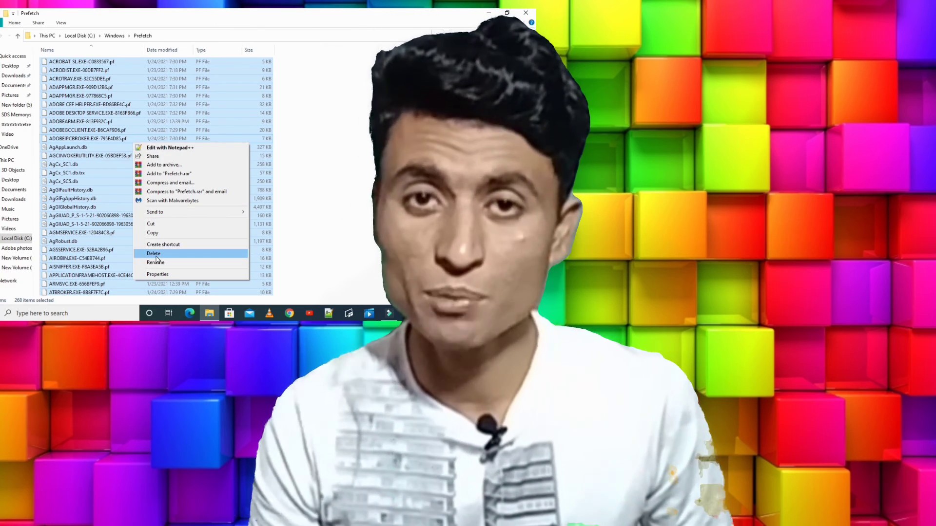
left_click(156, 256)
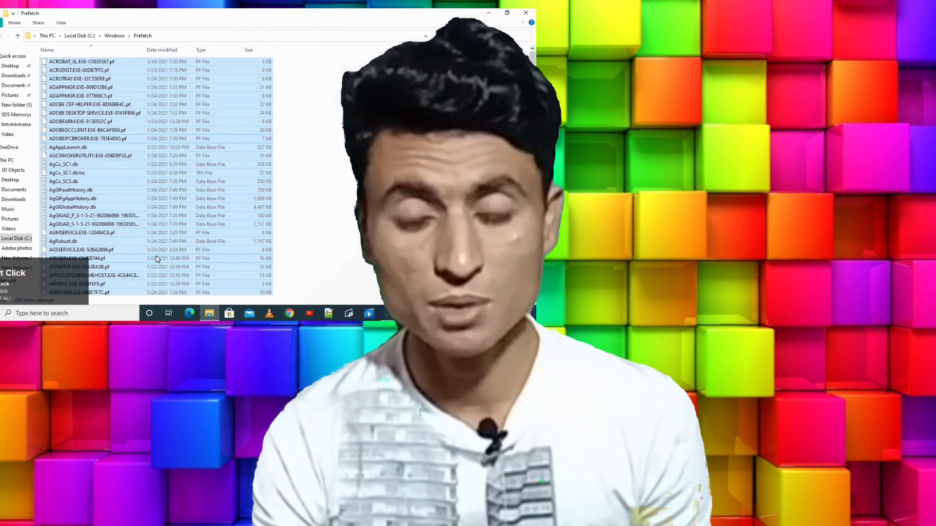